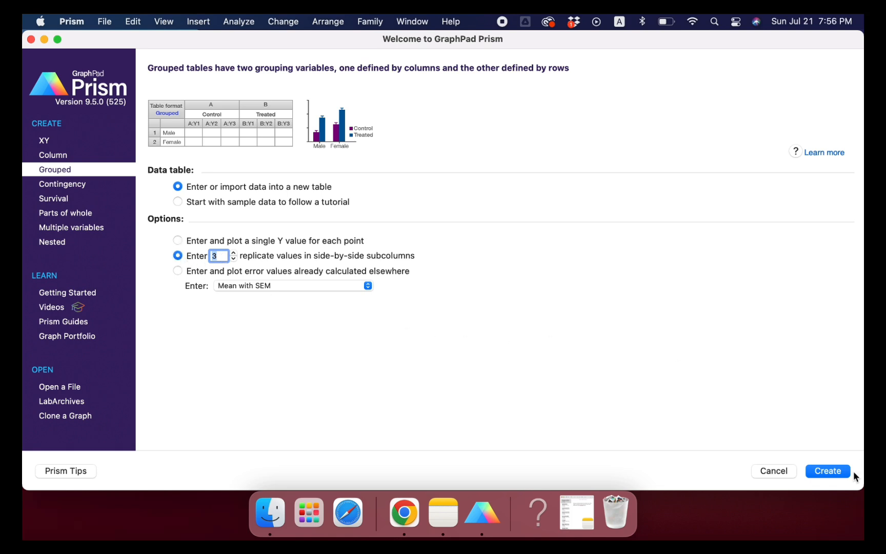
Step: Create a grouped data table with 3 side-by-side replicate values and title Group A as Control
left_click(838, 475)
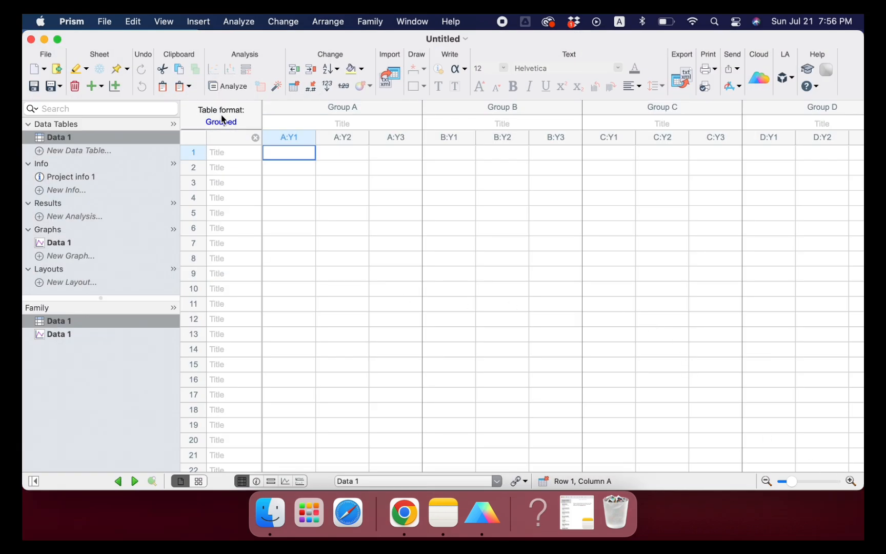
left_click(294, 126)
type("Control")
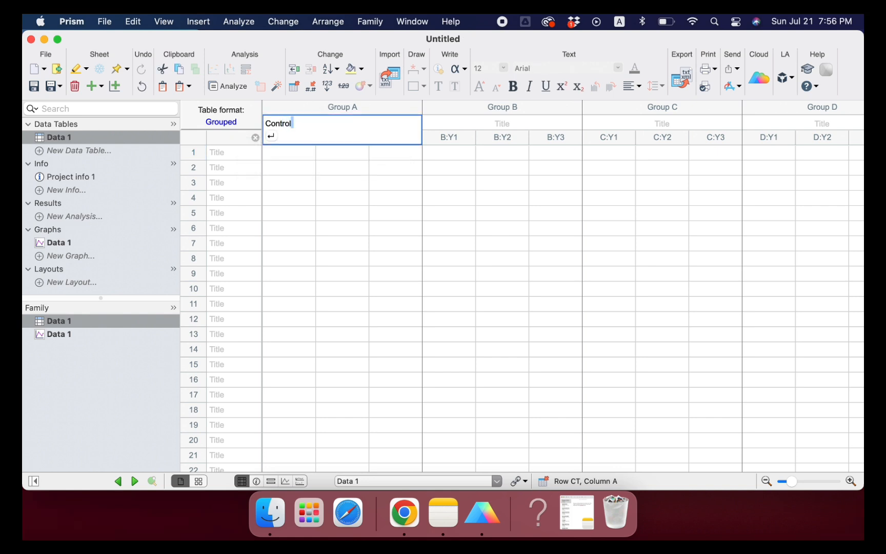
key("Tab")
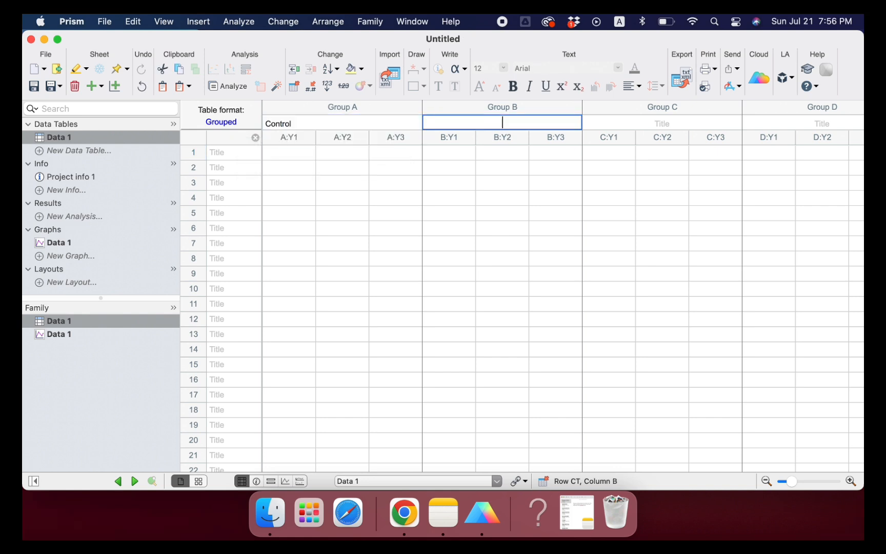
Step: Title Group B as Intervention A and Group C as Intervention B
type("Intervention B")
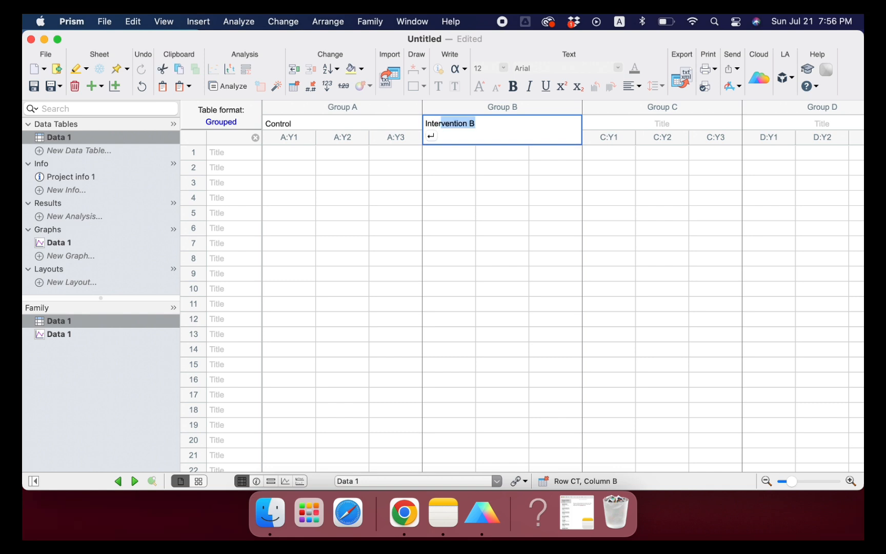
key("Tab")
key("shift+Tab")
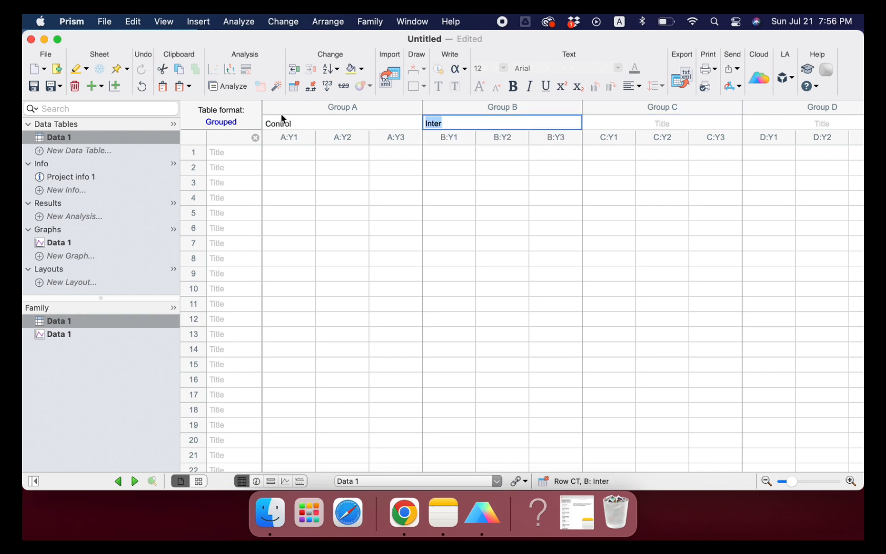
left_click(451, 122)
type("ven")
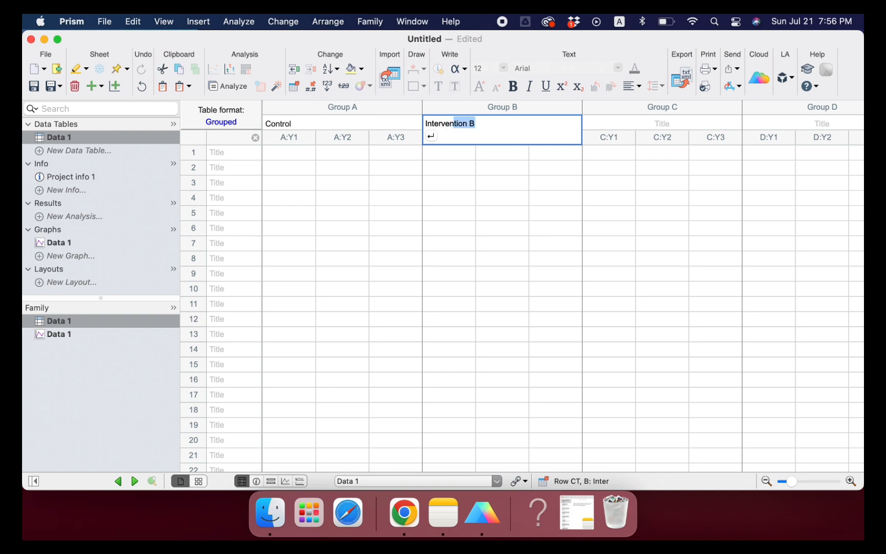
type("tion A")
key("Tab")
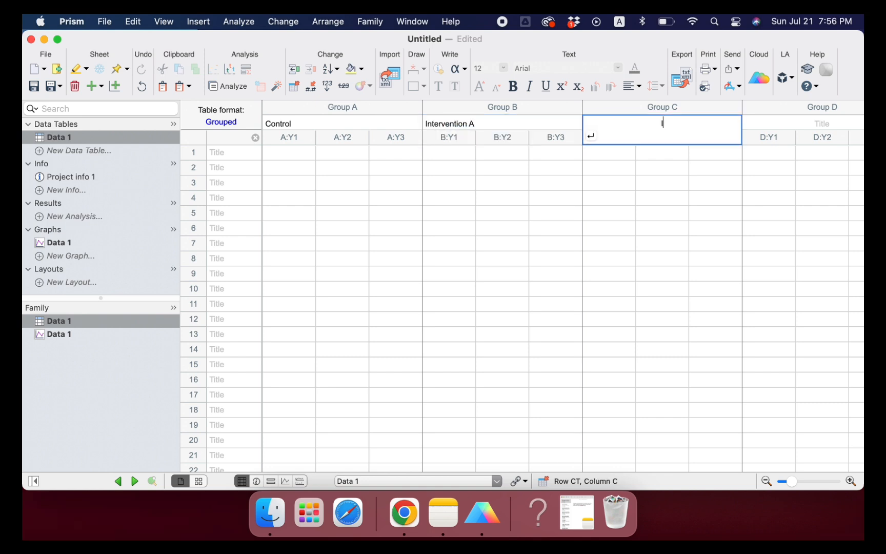
type("Interventio")
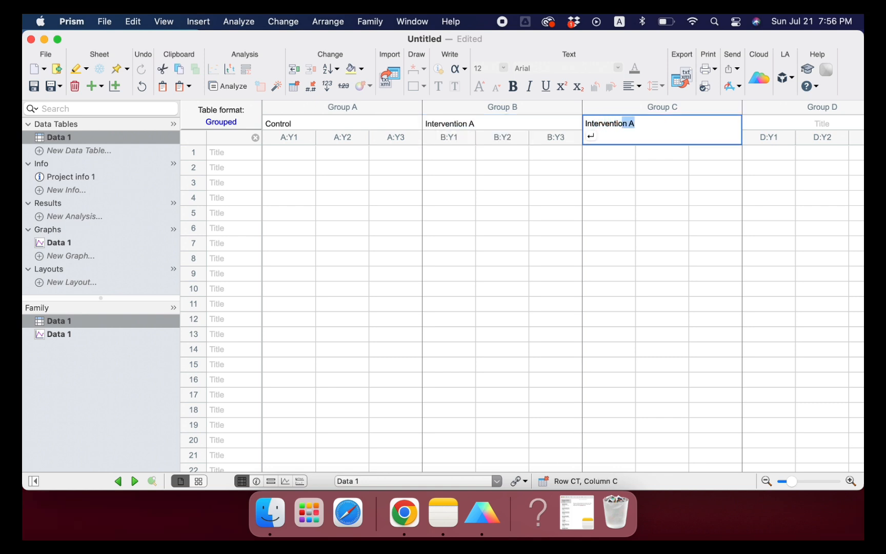
type("n B")
Step: Paste the copied Blood Glucose data into row 1: Control 200, 220, 224; Intervention A 180, 175, 190; Intervention B 136, 145, 140
left_click(226, 153)
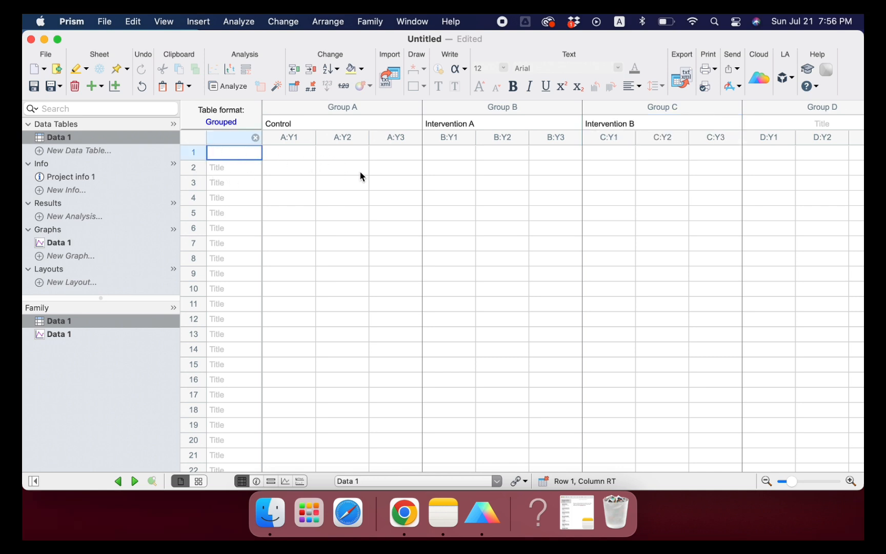
key("super+v")
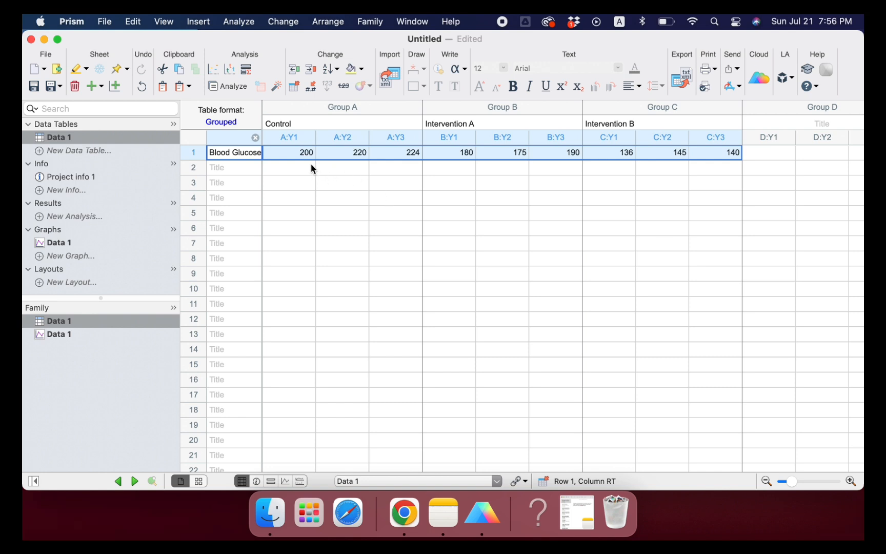
left_click(332, 215)
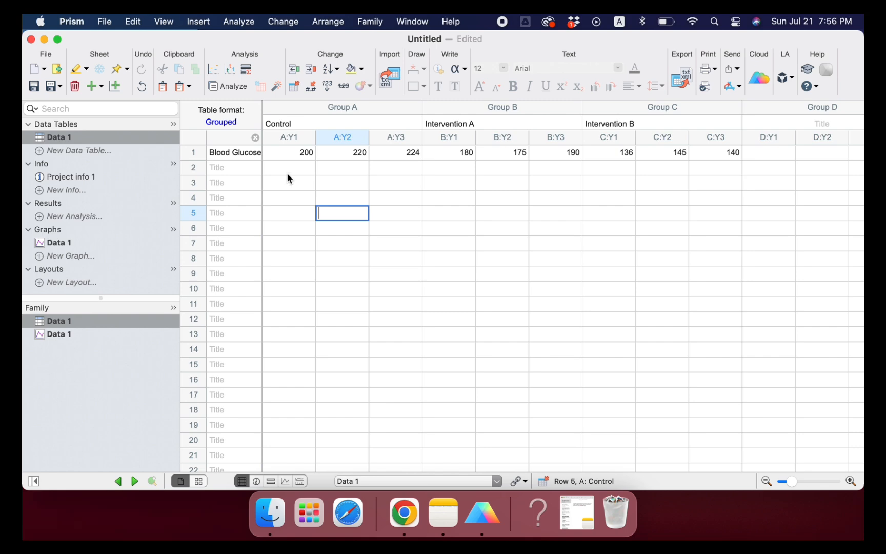
Step: Set up a one-way ANOVA on Data 1 with the Control, Intervention A and Intervention B data sets included
left_click(223, 88)
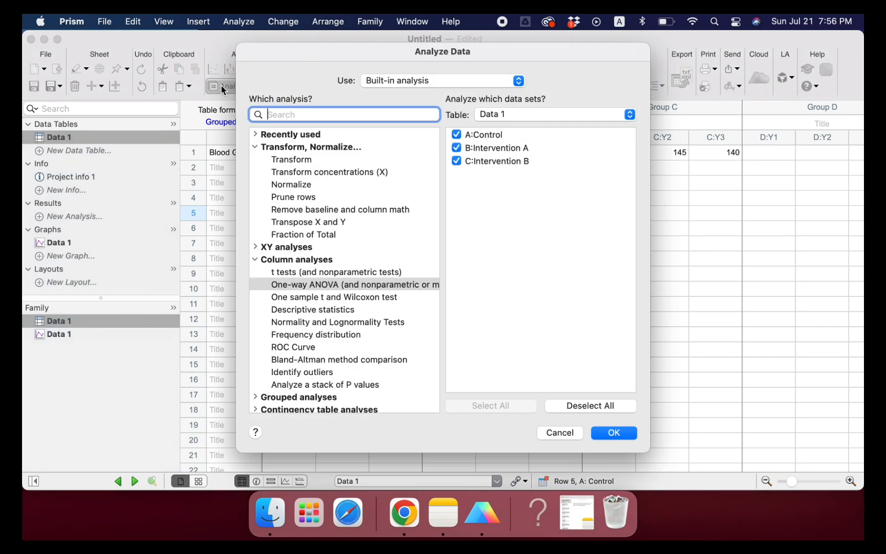
left_click(291, 286)
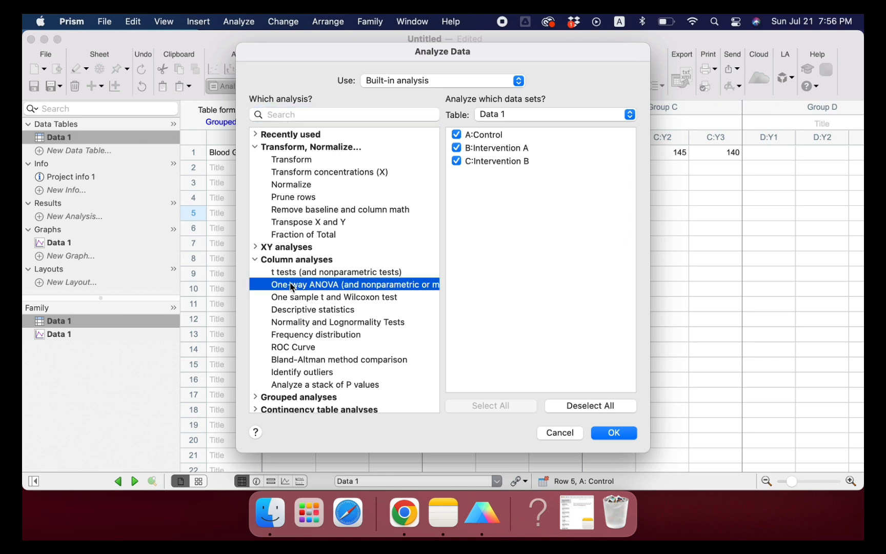
left_click(457, 148)
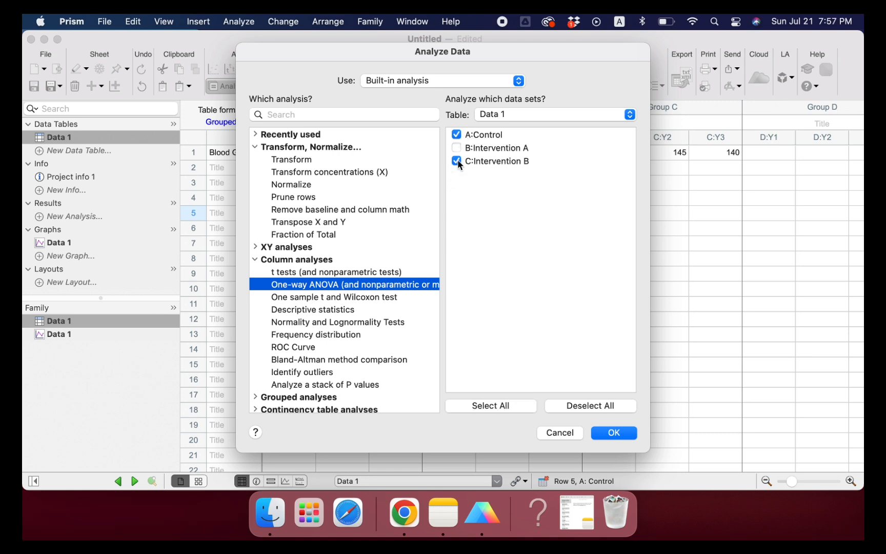
left_click(456, 161)
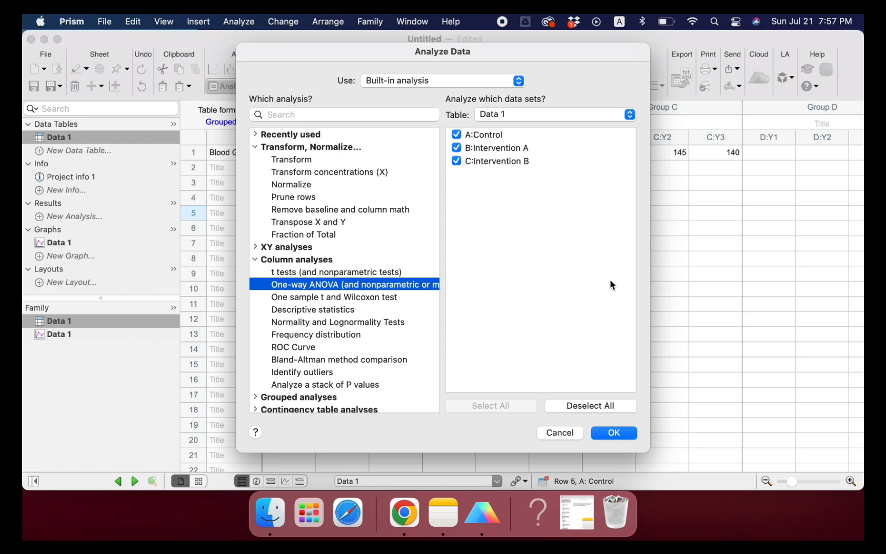
left_click(603, 433)
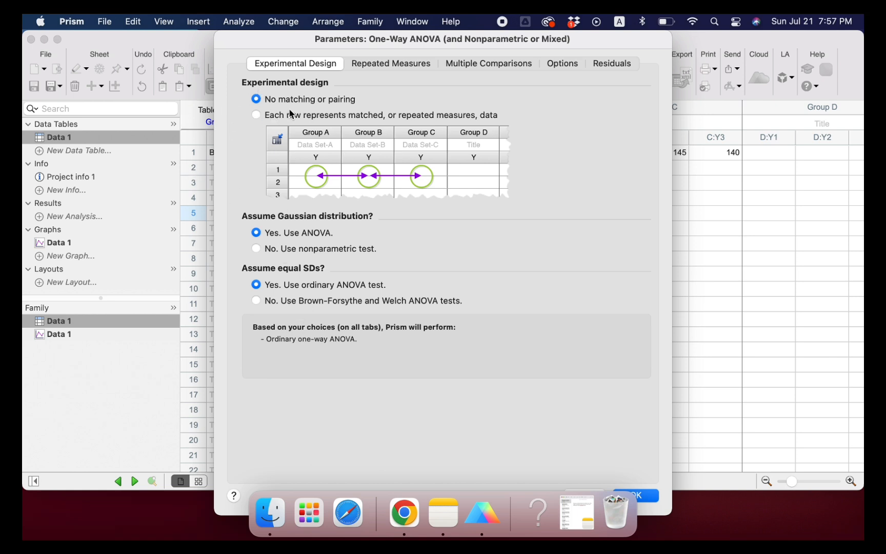
Step: Run the ordinary one-way ANOVA, comparing each column's mean with every other column's mean using the Tukey test
left_click_drag(382, 43, 565, 42)
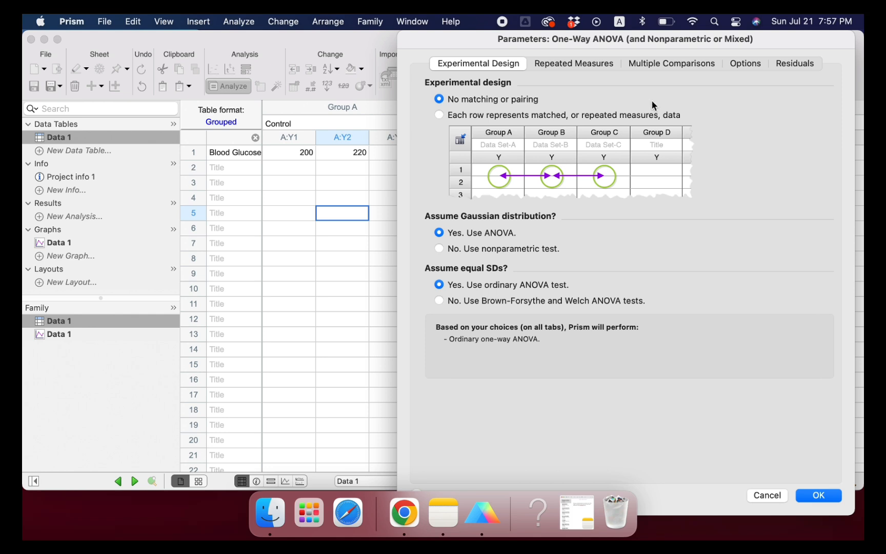
left_click(676, 66)
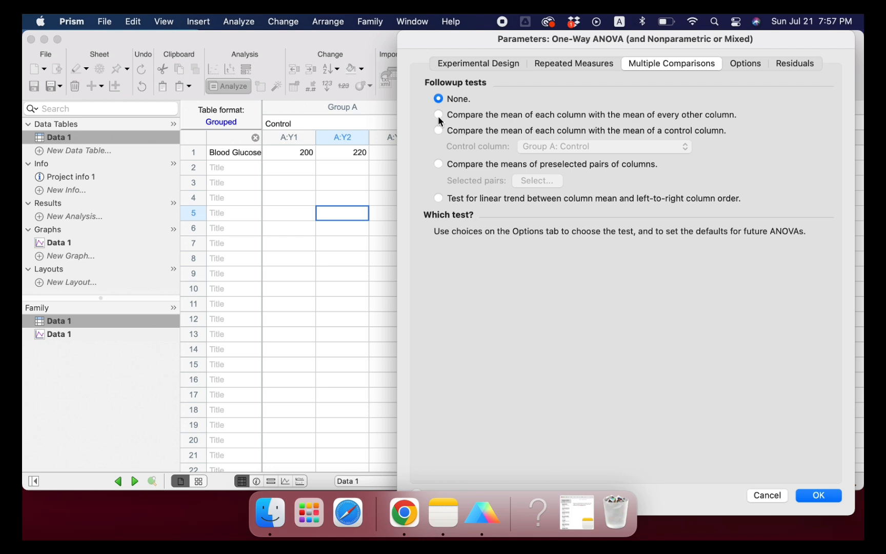
left_click(742, 66)
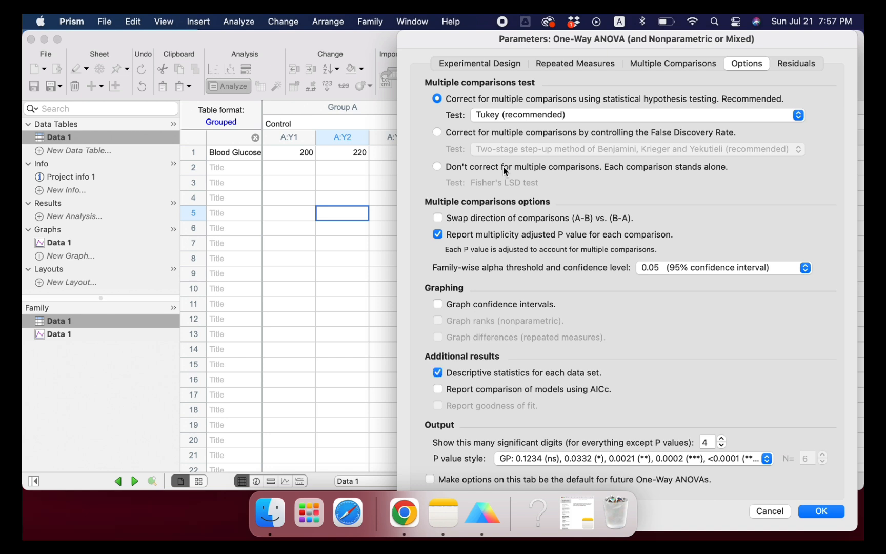
left_click(555, 114)
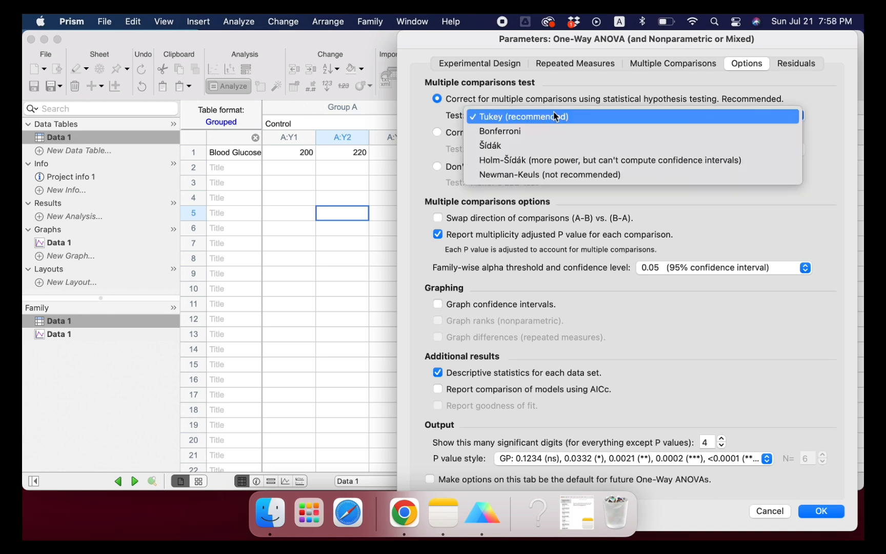
left_click(553, 118)
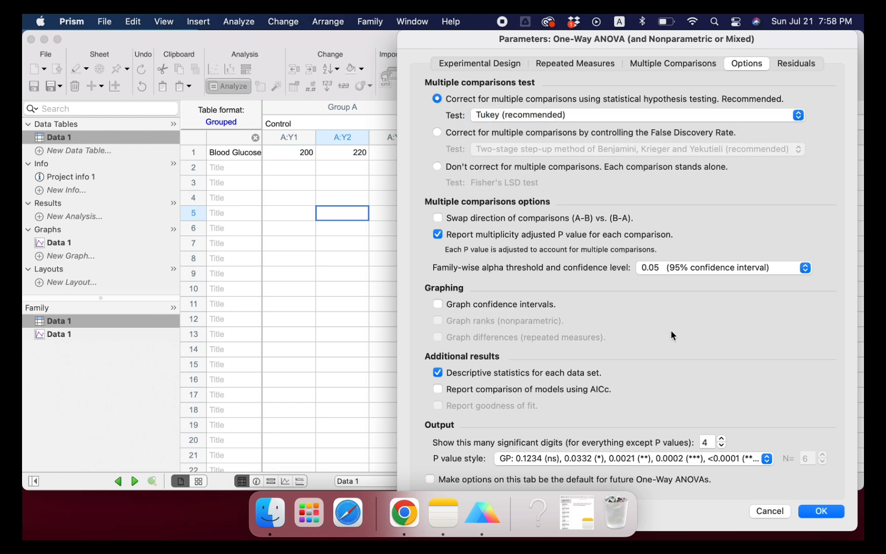
left_click(823, 511)
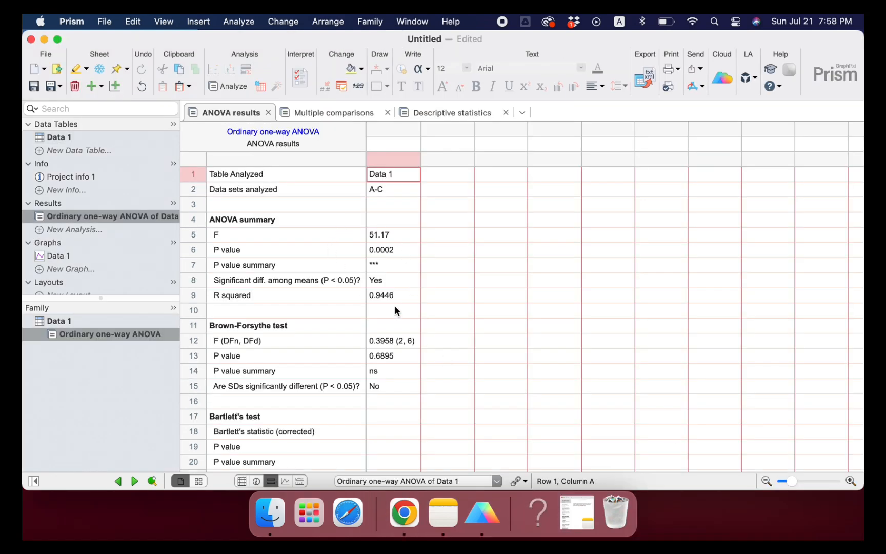
Step: Examine the P value and its summary in the ANOVA results, and the significance of each pair in Tukey's multiple comparisons
left_click(192, 250)
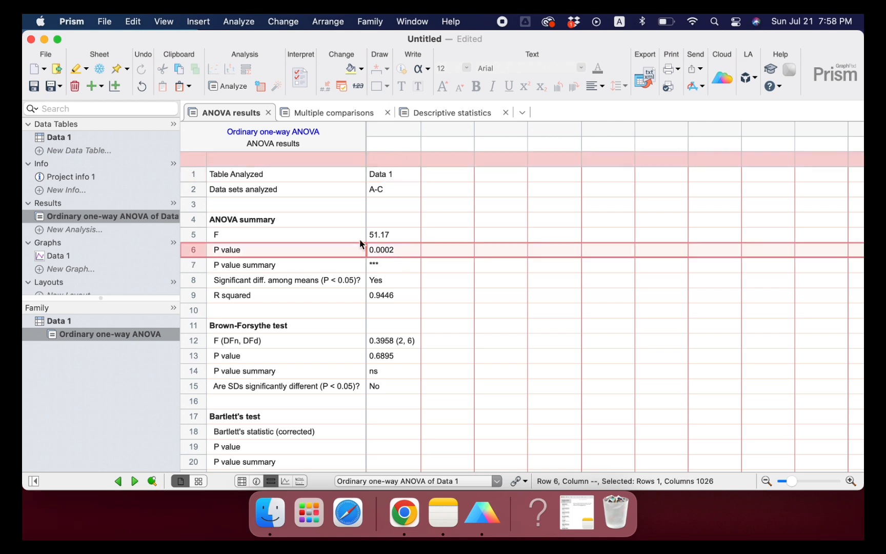
left_click(188, 268)
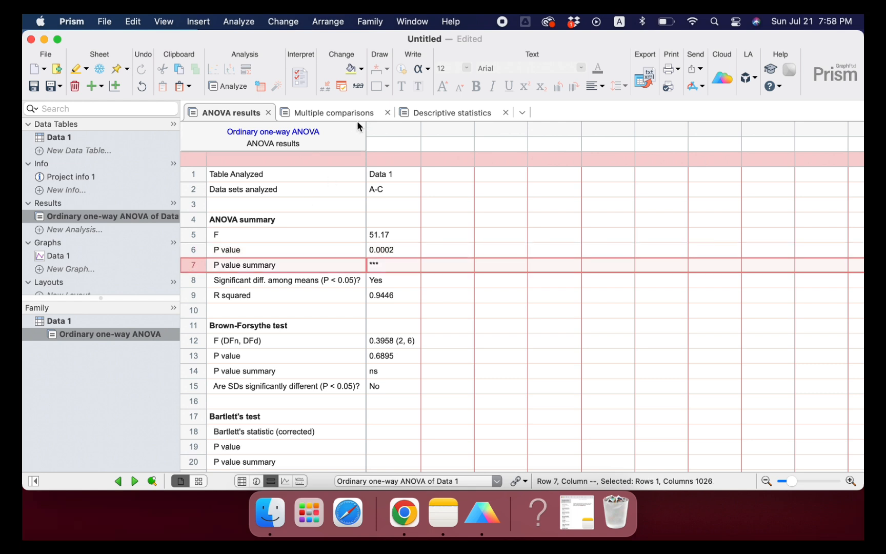
left_click(344, 112)
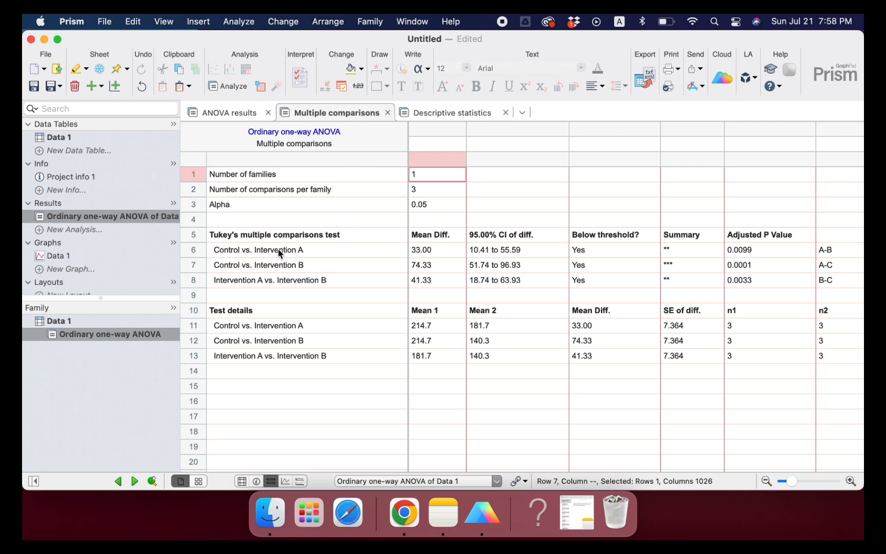
left_click(195, 251)
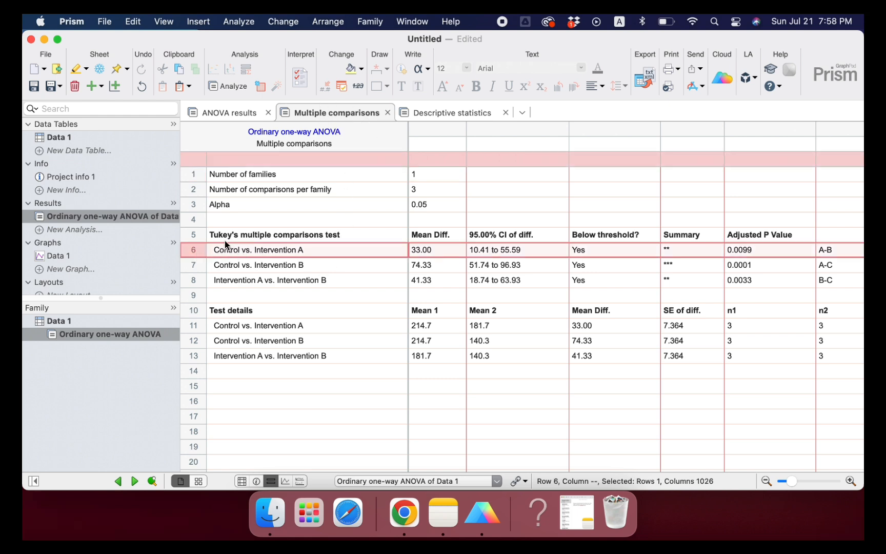
left_click(200, 268)
left_click(197, 281)
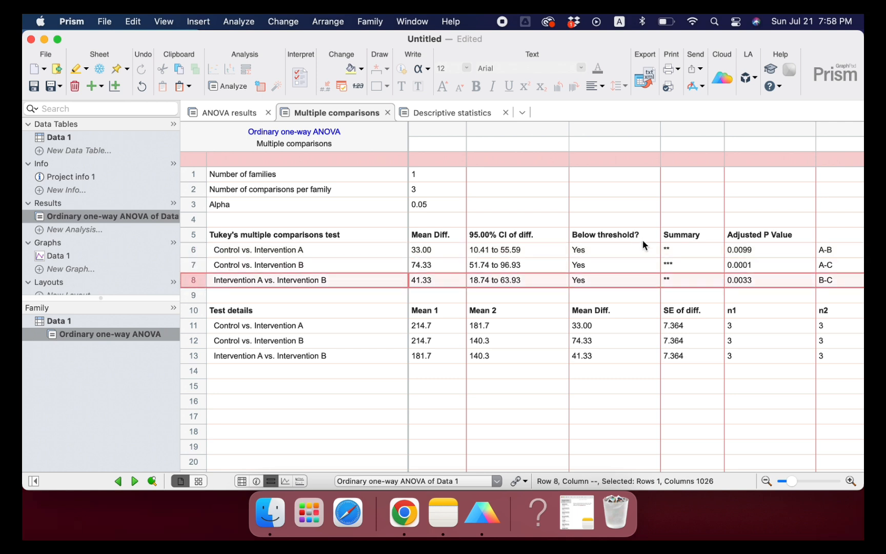
left_click(674, 260)
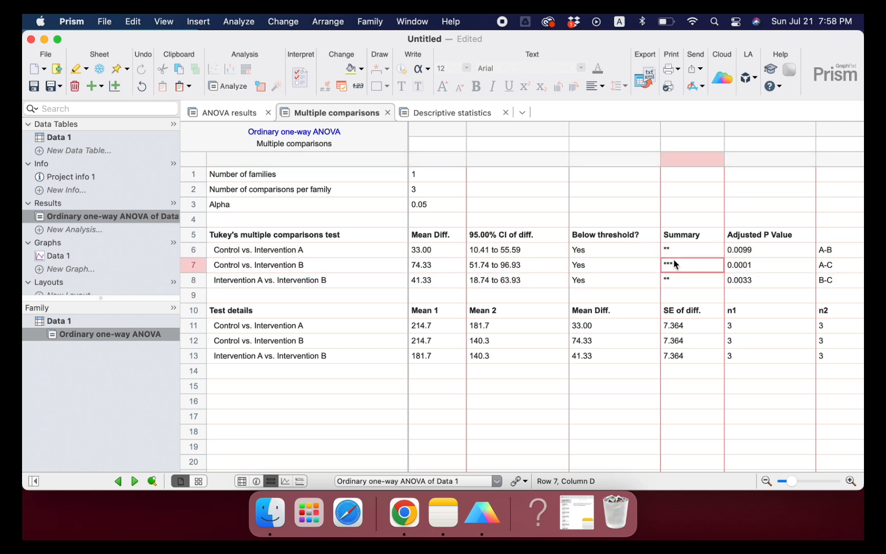
left_click(674, 252)
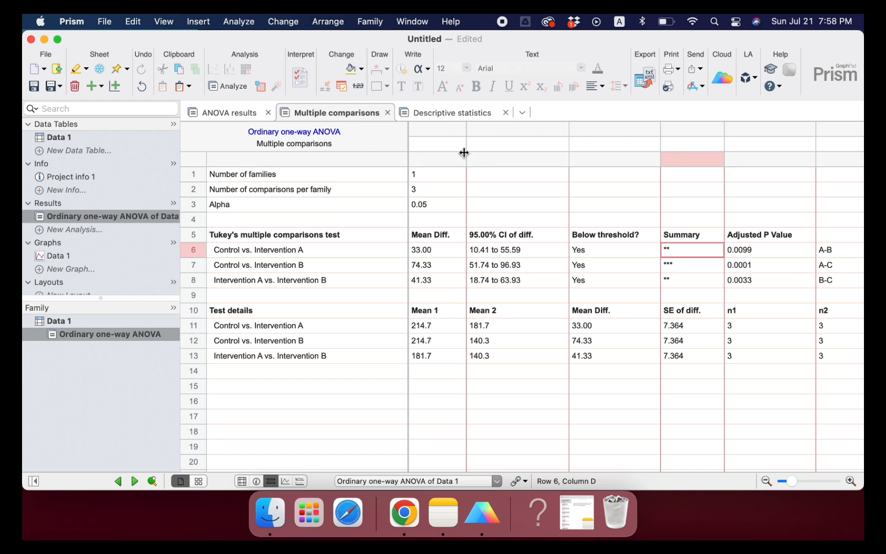
Step: Review the mean, standard deviation and standard error of the mean for each group in the descriptive statistics
left_click(447, 114)
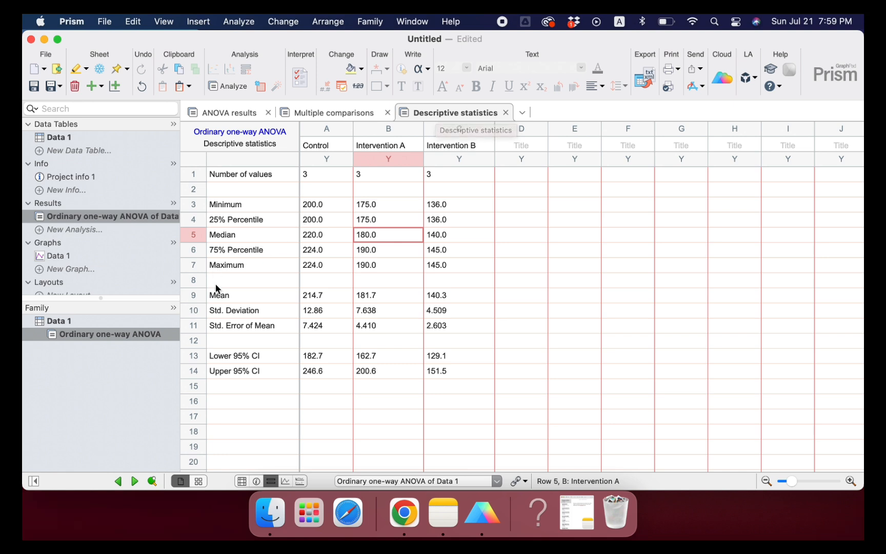
left_click(229, 297)
left_click_drag(228, 297, 437, 297)
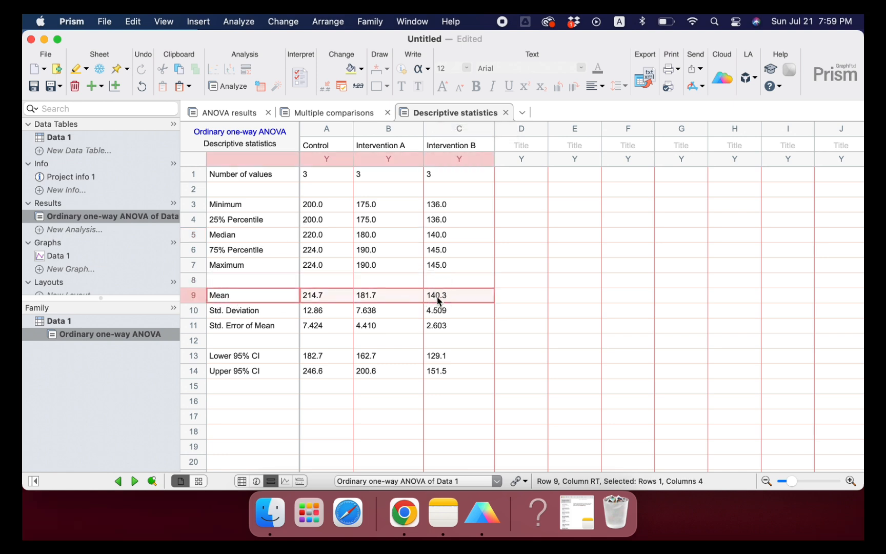
left_click_drag(229, 314, 241, 333)
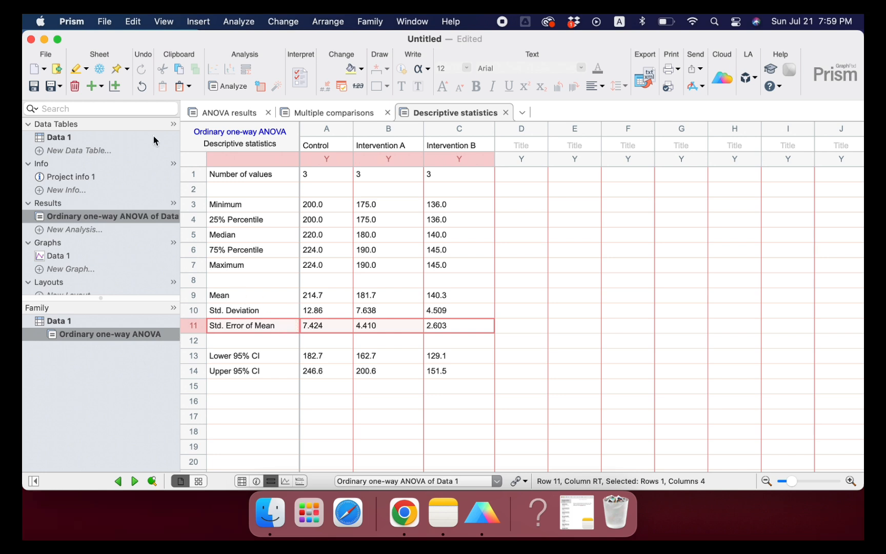
Step: Create the Data 1 graph as grouped summary data with interleaved bars, plotting Mean with SEM
left_click(103, 136)
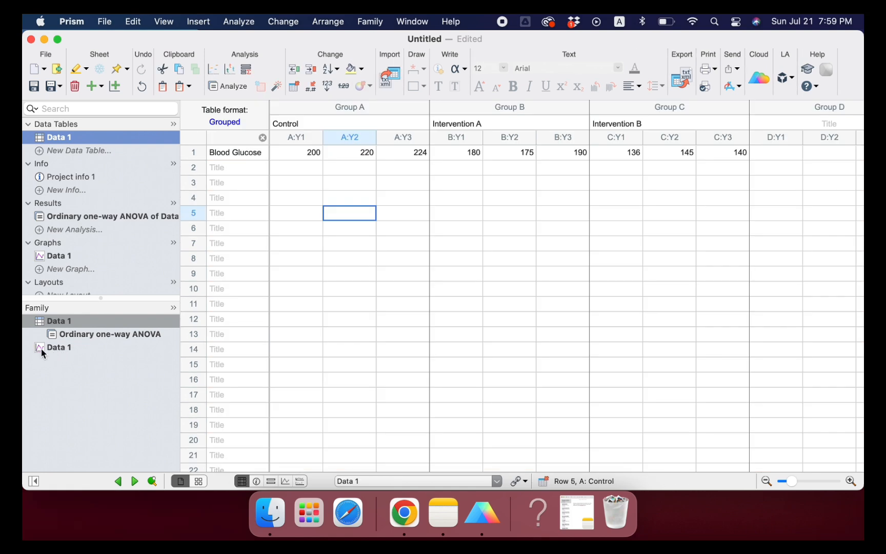
left_click(42, 348)
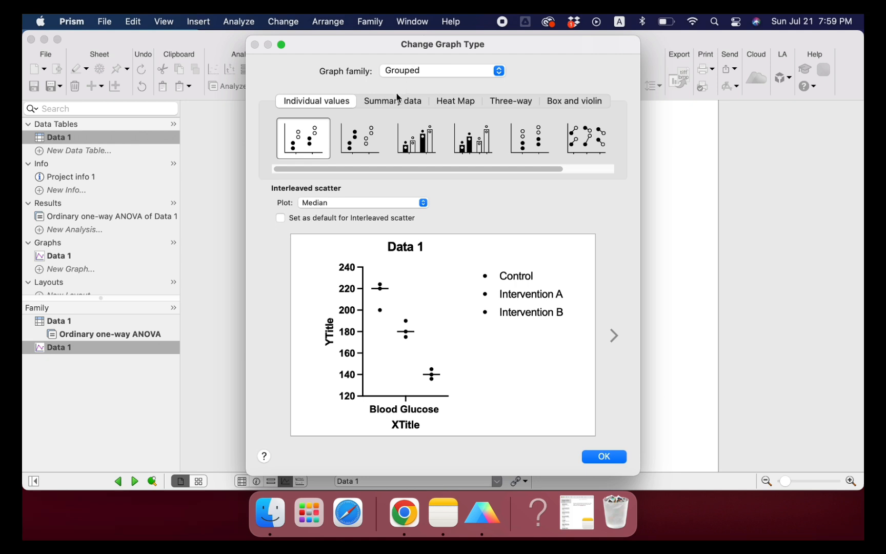
left_click(392, 106)
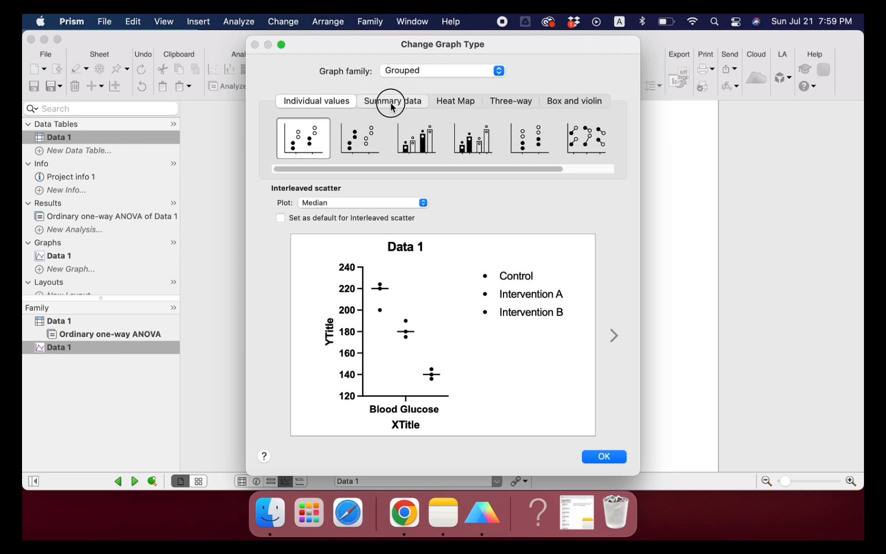
left_click(423, 203)
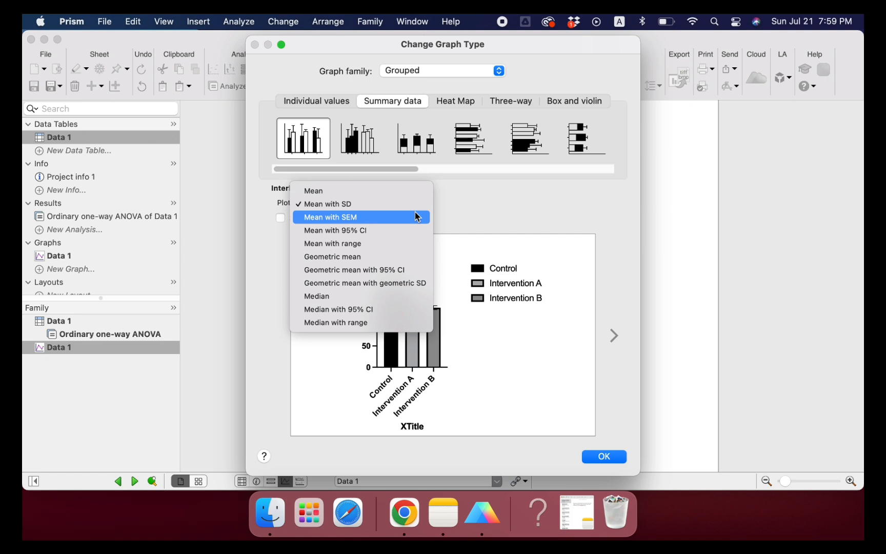
left_click(415, 216)
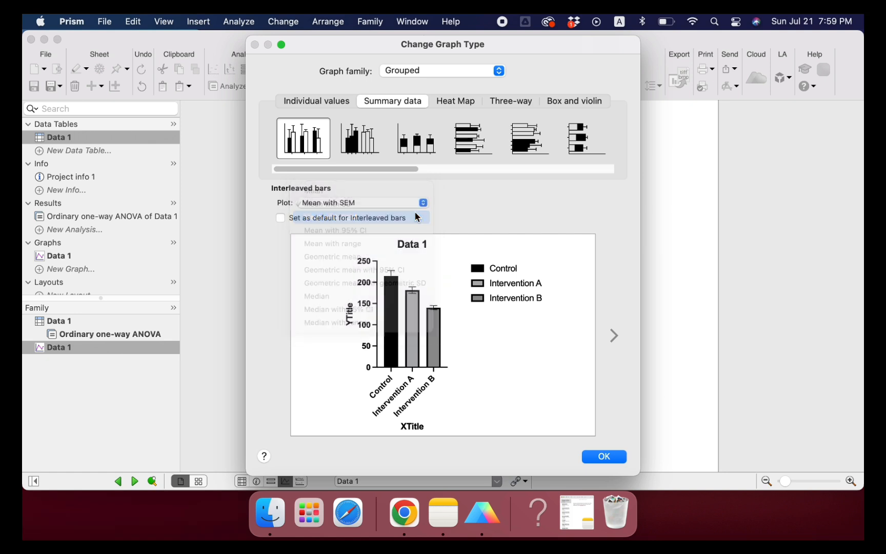
left_click(607, 459)
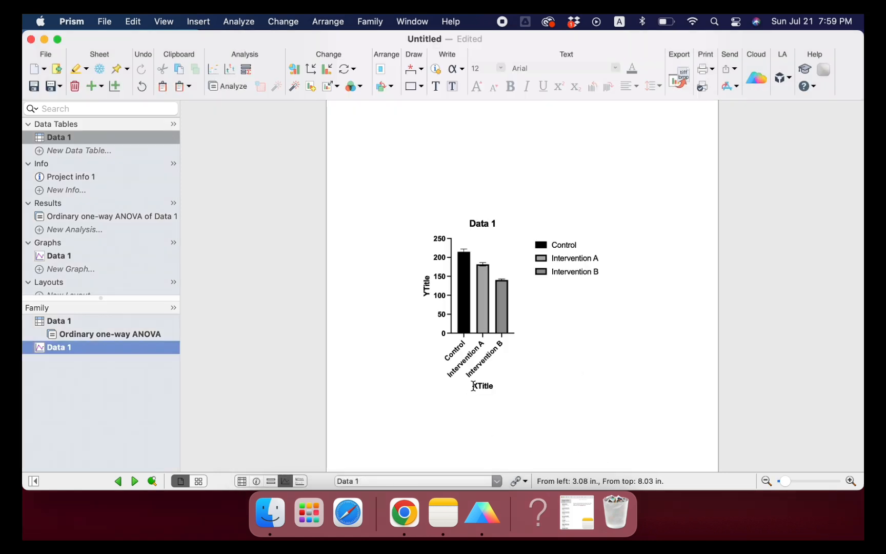
Step: Set the bar graph's Y-axis title to "Blood glucose (mg/dL)" and delete the X-axis title and graph title
left_click(488, 390)
key("Delete")
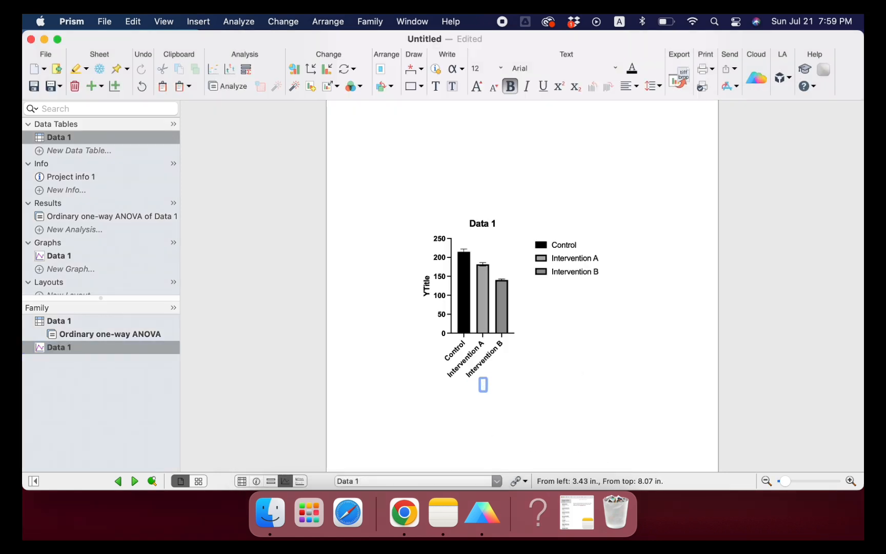
left_click(426, 293)
type("Bloo")
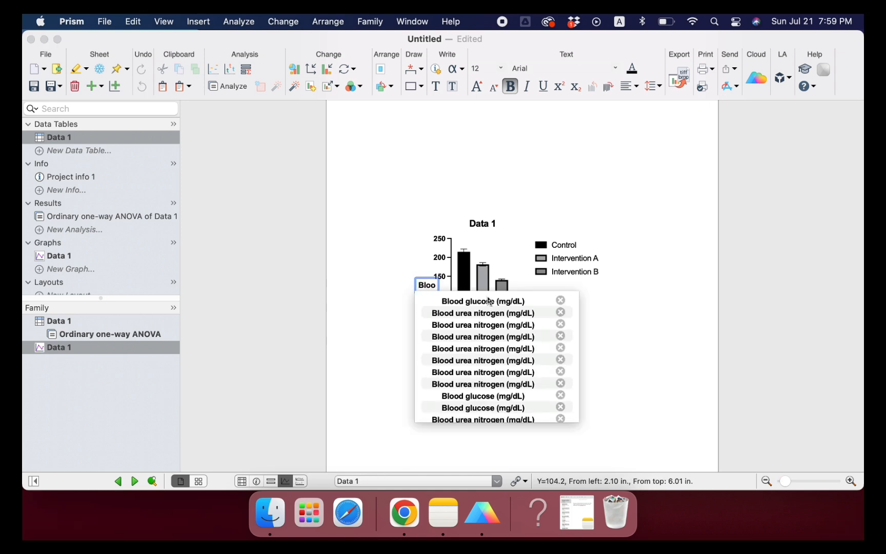
left_click(483, 298)
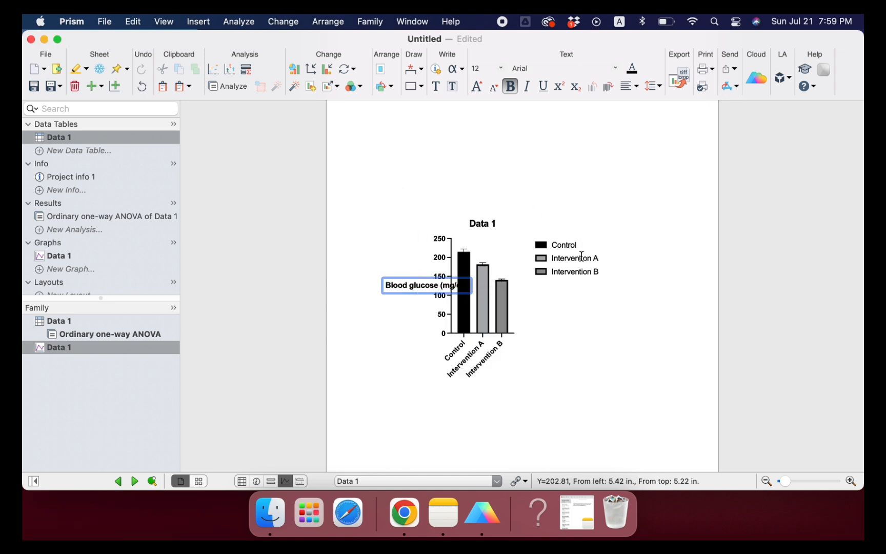
left_click(493, 225)
key("Delete")
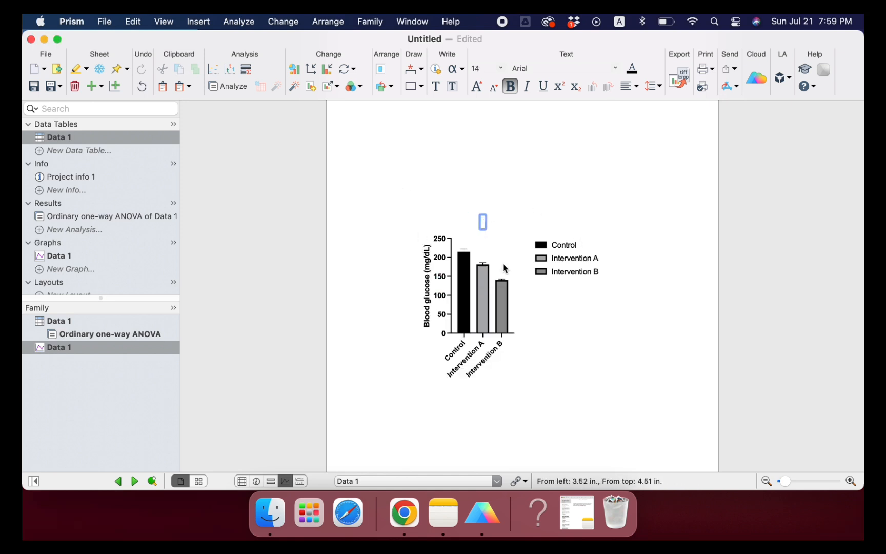
Step: Lengthen the graph's X axis to widen the bars, and add the pairwise comparison brackets with significance asterisks above them
left_click(503, 342)
left_click(501, 339)
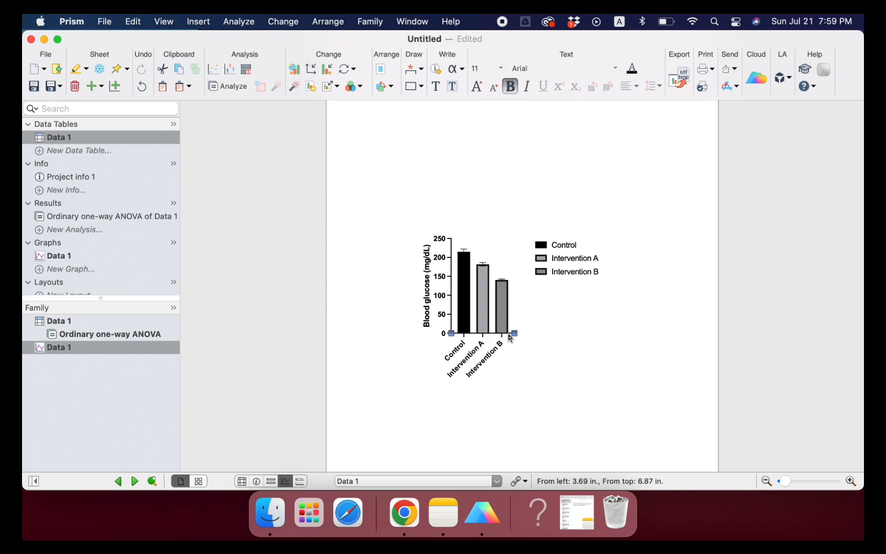
left_click_drag(508, 333, 545, 334)
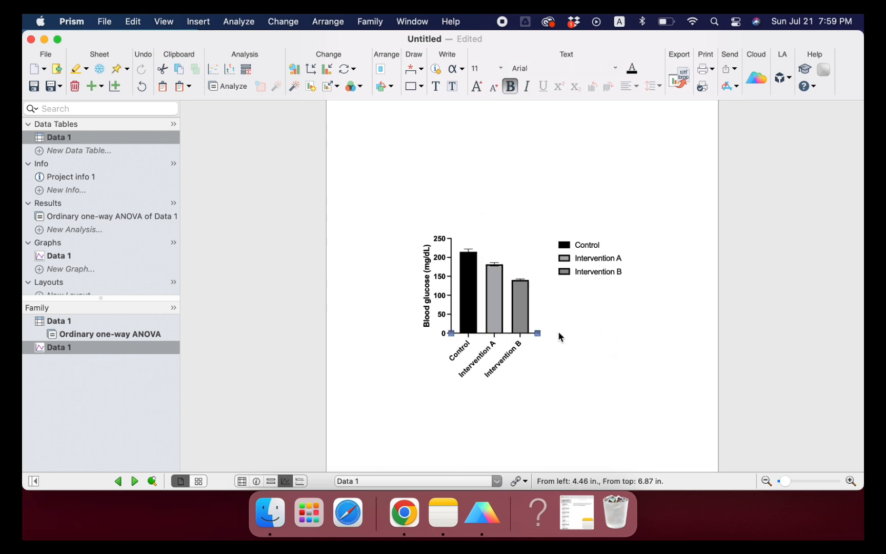
left_click(596, 332)
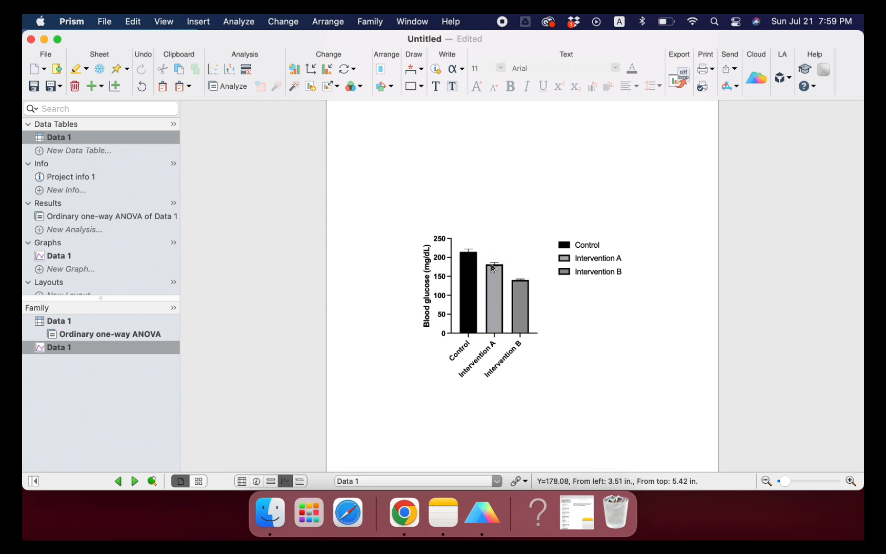
left_click(411, 73)
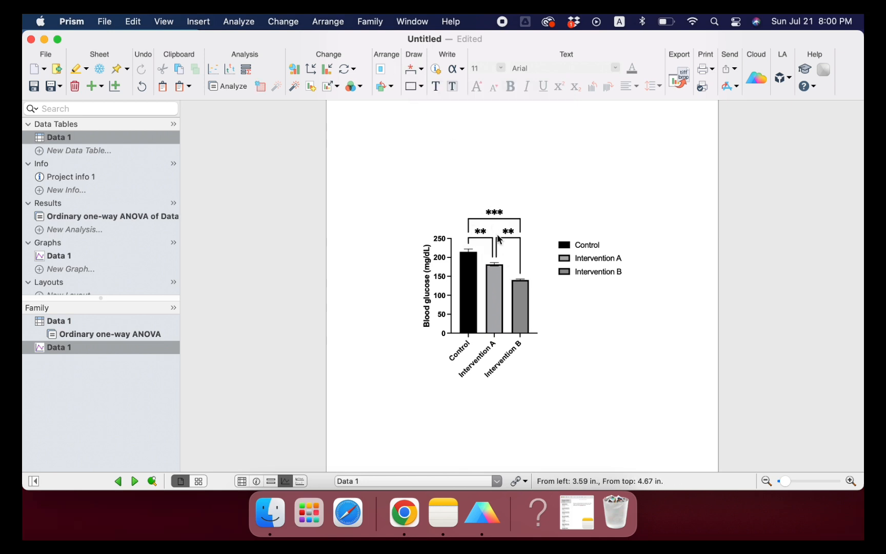